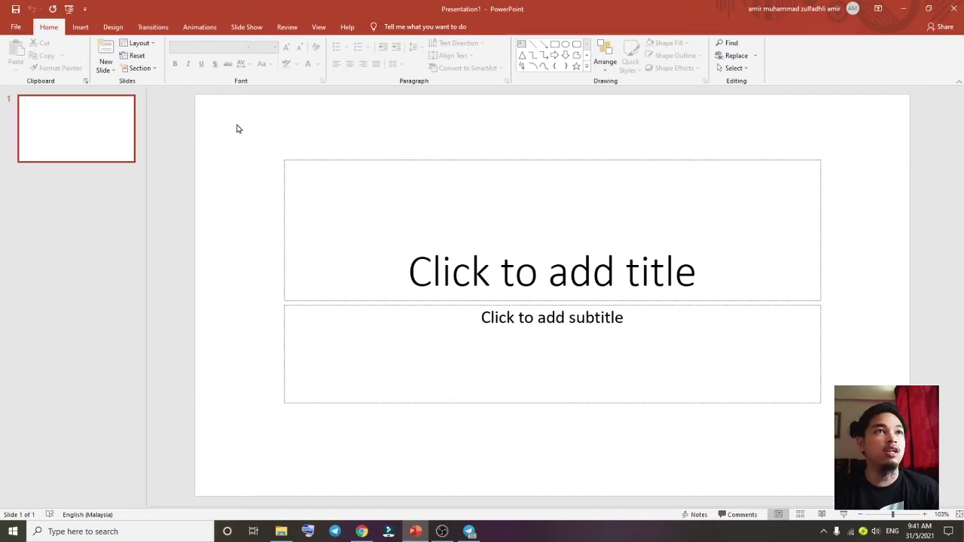
# Start a new PowerPoint Screen Recording from the Insert tab's Media group
pyautogui.click(81, 27)
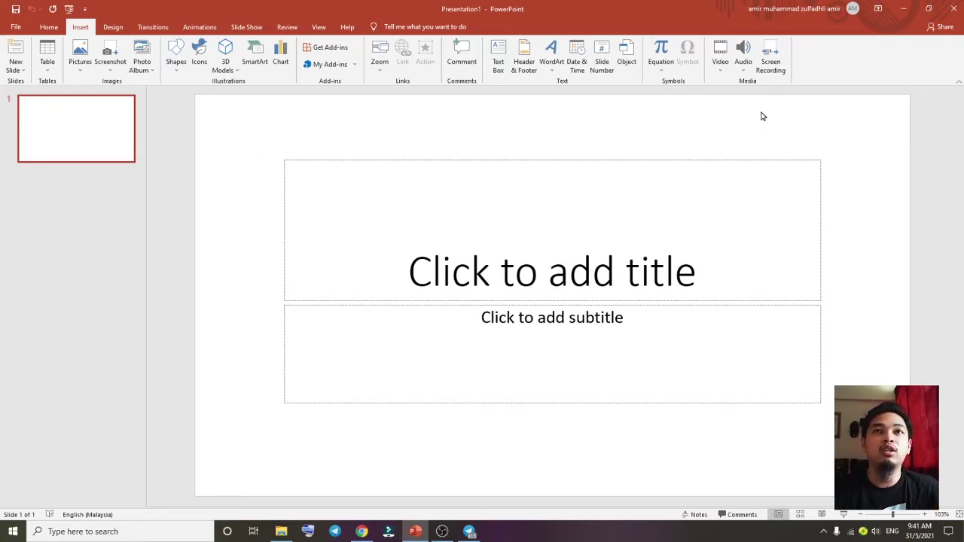
pyautogui.click(770, 64)
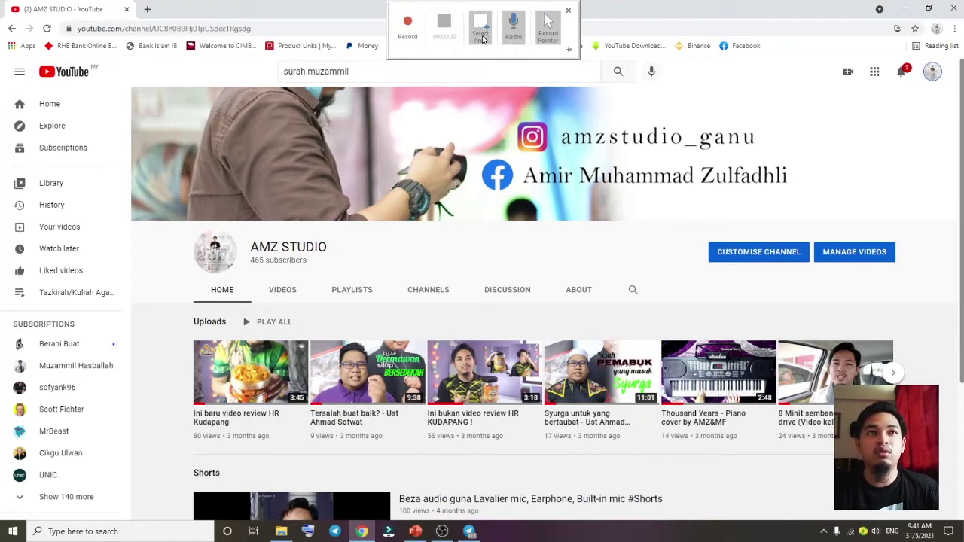
pyautogui.moveTo(265, 98)
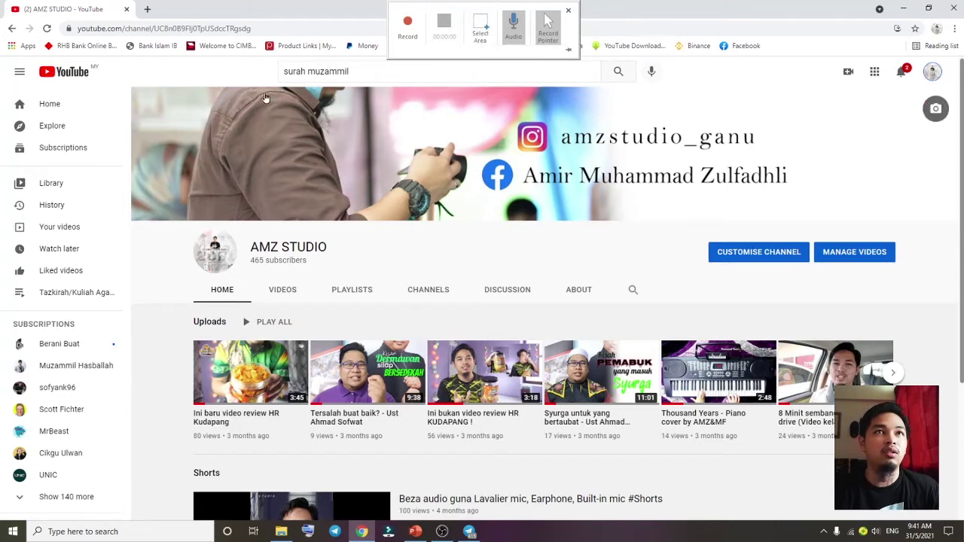
# Replace the banner-only capture area with a full-screen selection from the top-left corner
pyautogui.click(480, 28)
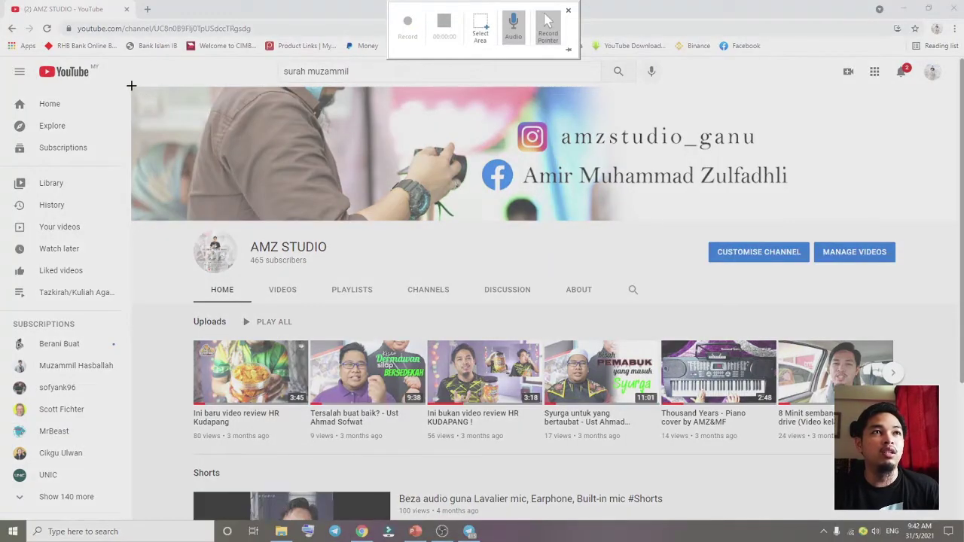
pyautogui.moveTo(131, 85)
pyautogui.mouseDown()
pyautogui.moveTo(765, 311)
pyautogui.moveTo(370, 340)
pyautogui.moveTo(418, 335)
pyautogui.mouseUp()
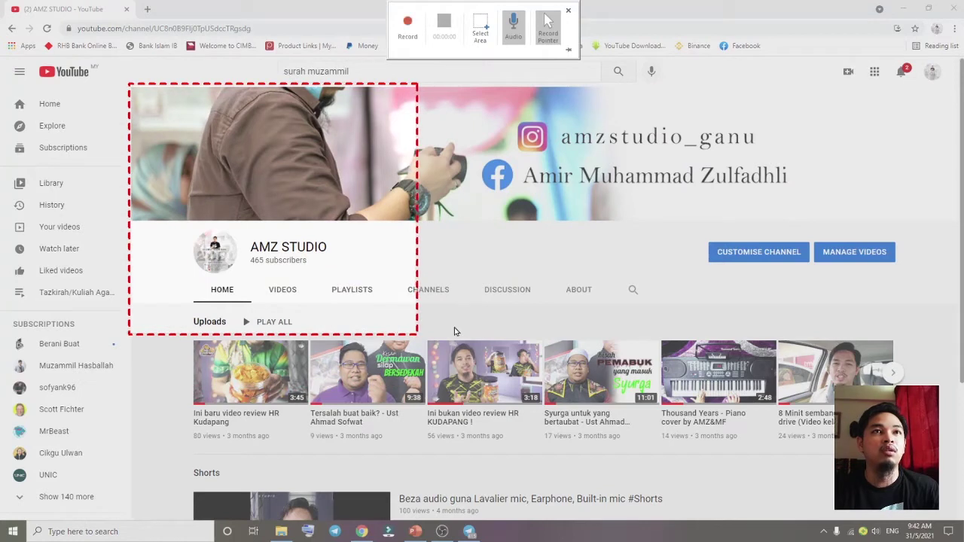
pyautogui.click(481, 26)
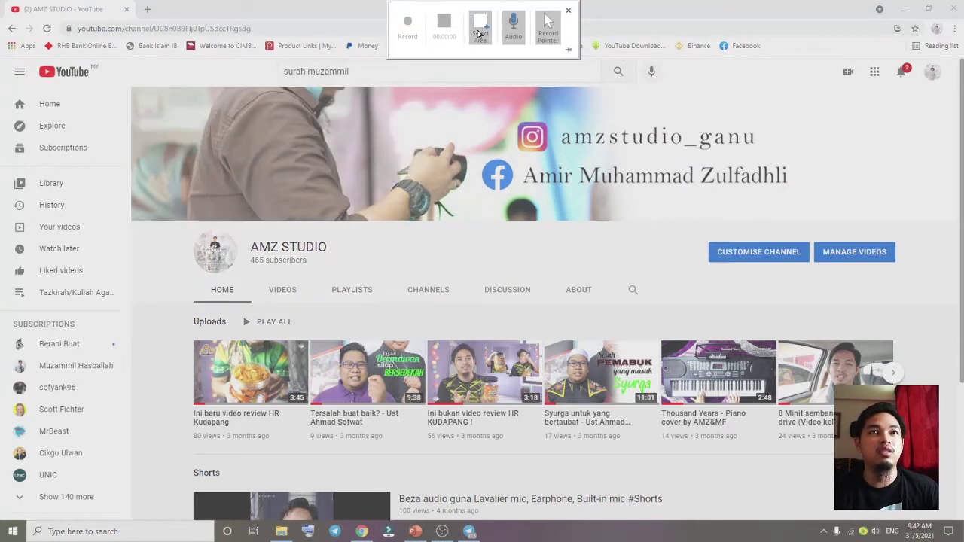
pyautogui.moveTo(0, 0); pyautogui.dragTo(960, 536)
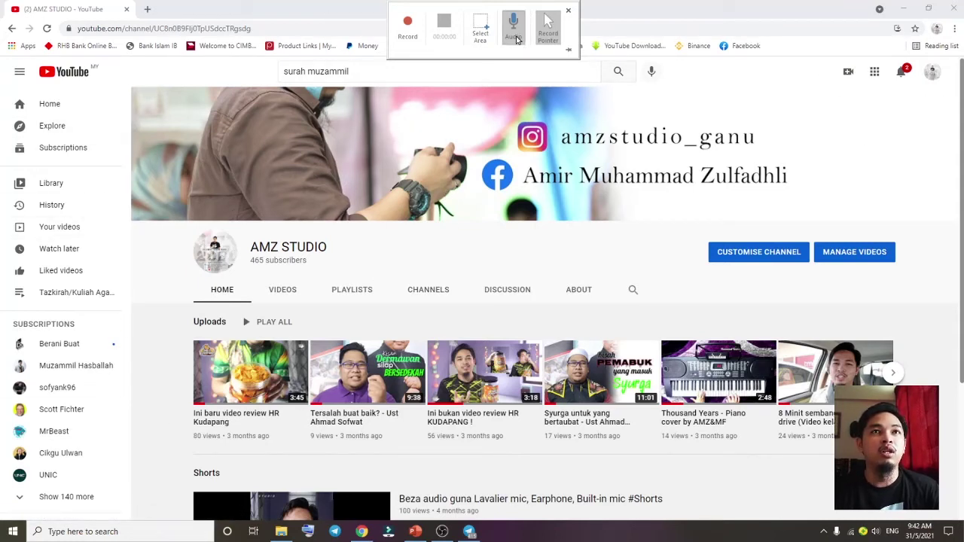
# Toggle Audio off and back on, then toggle Record Pointer on and off again
pyautogui.click(515, 33)
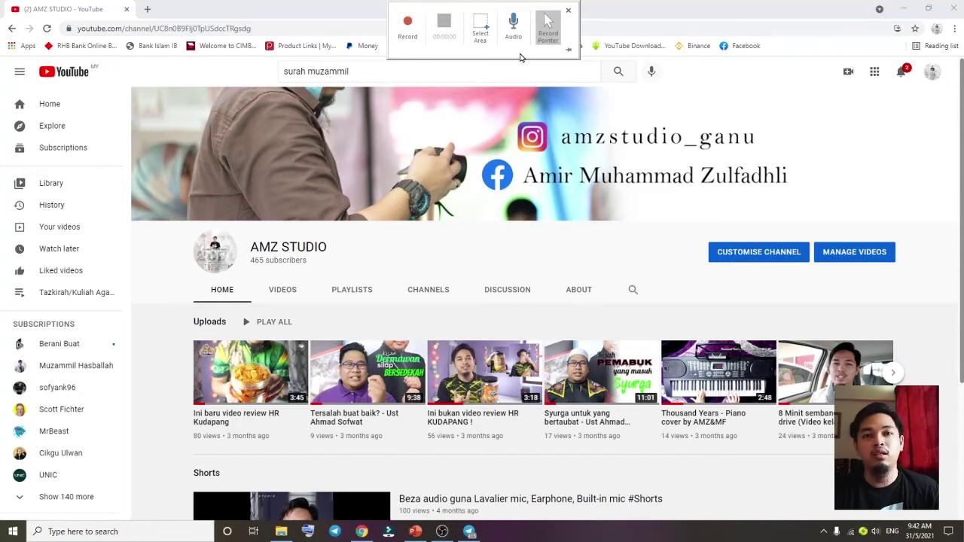
pyautogui.click(513, 29)
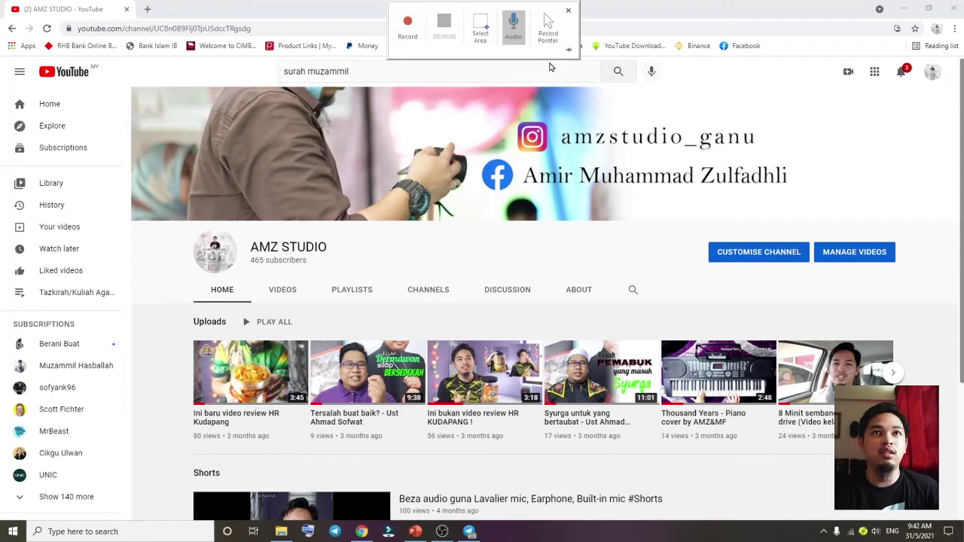
pyautogui.click(548, 28)
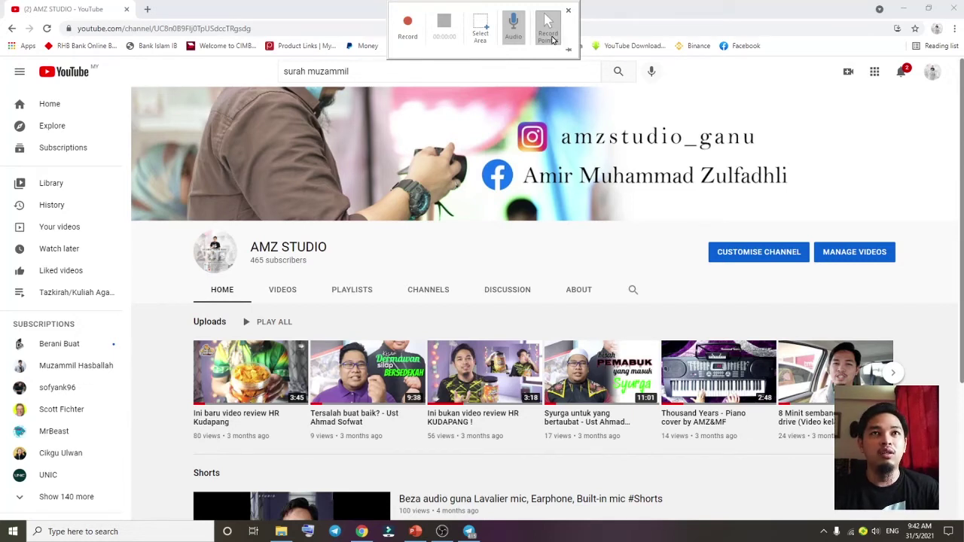
pyautogui.click(551, 34)
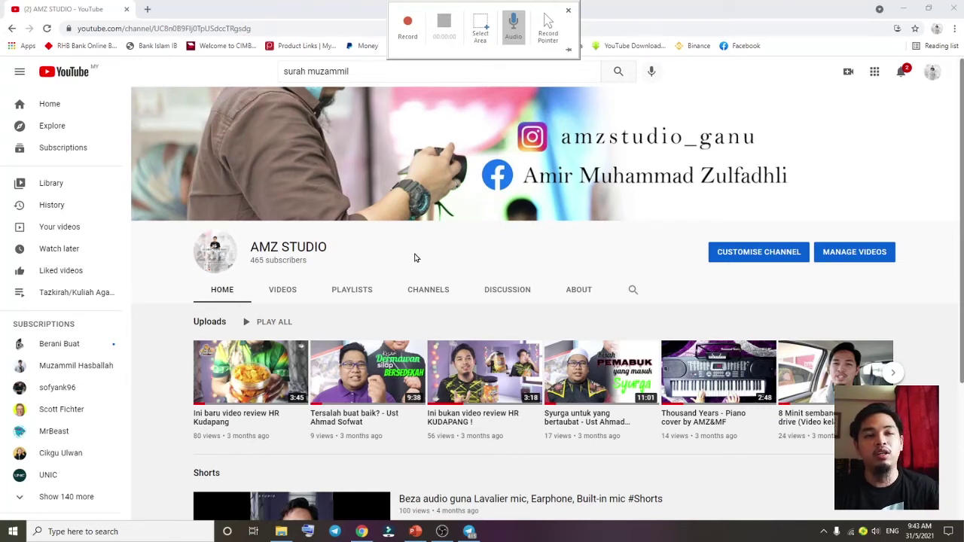
# Re-enable pointer capture, begin recording, and browse down the AMZ STUDIO channel's Videos list
pyautogui.click(548, 29)
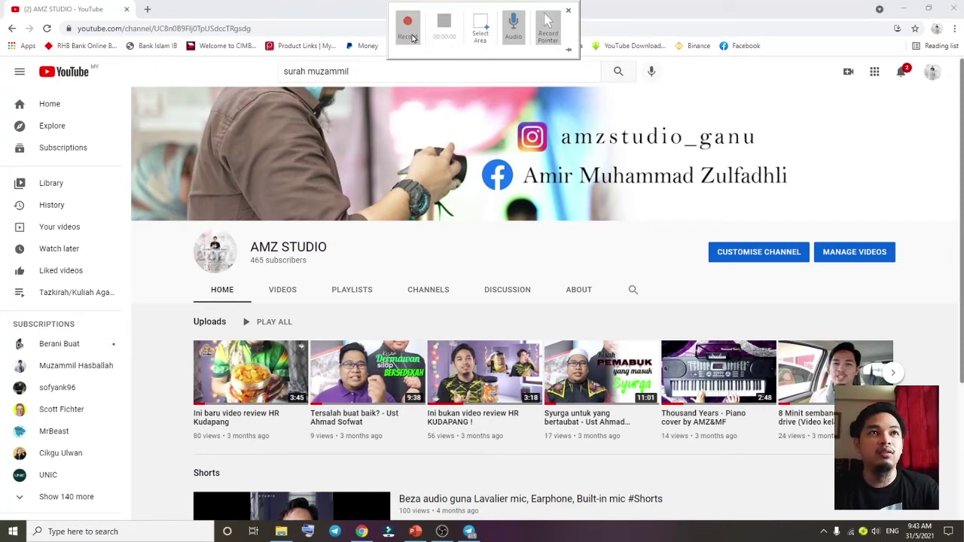
pyautogui.click(413, 34)
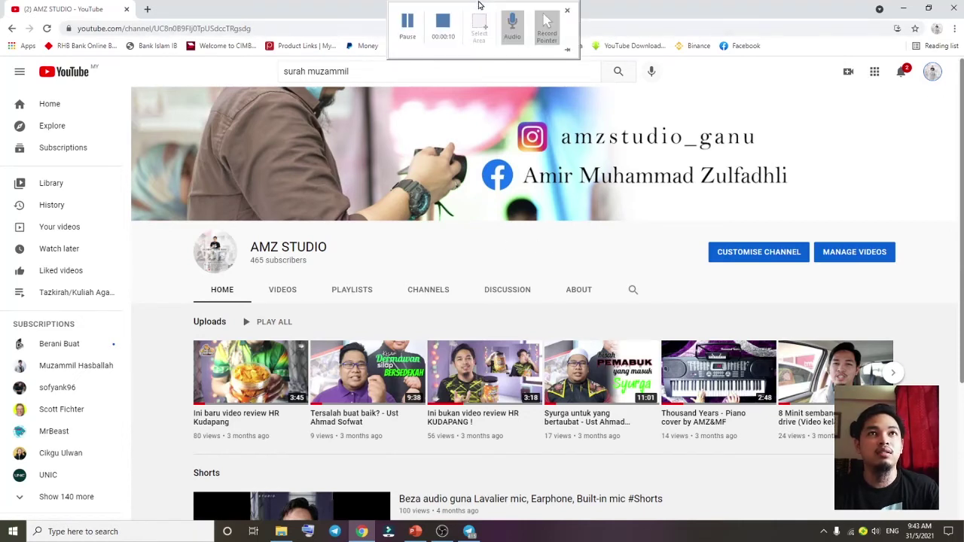
pyautogui.click(447, 40)
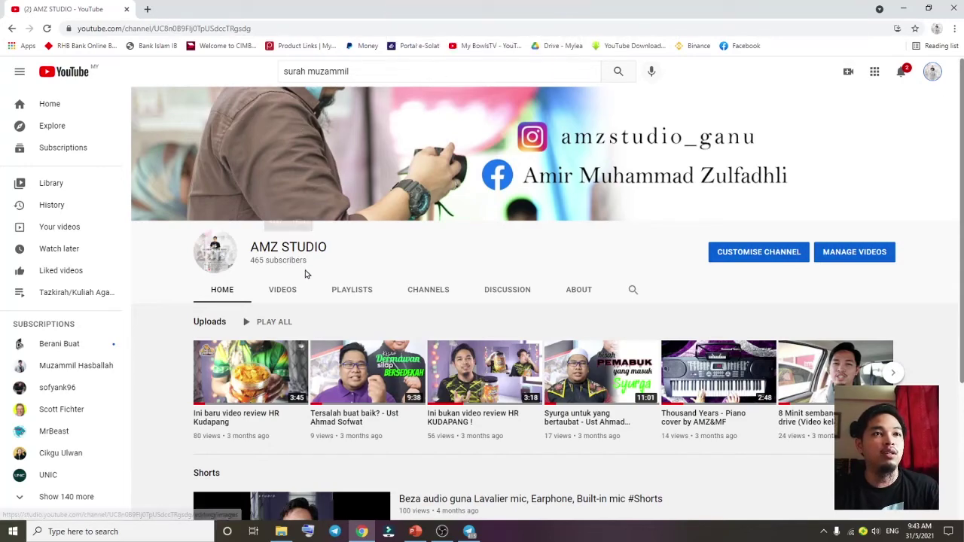
pyautogui.click(290, 292)
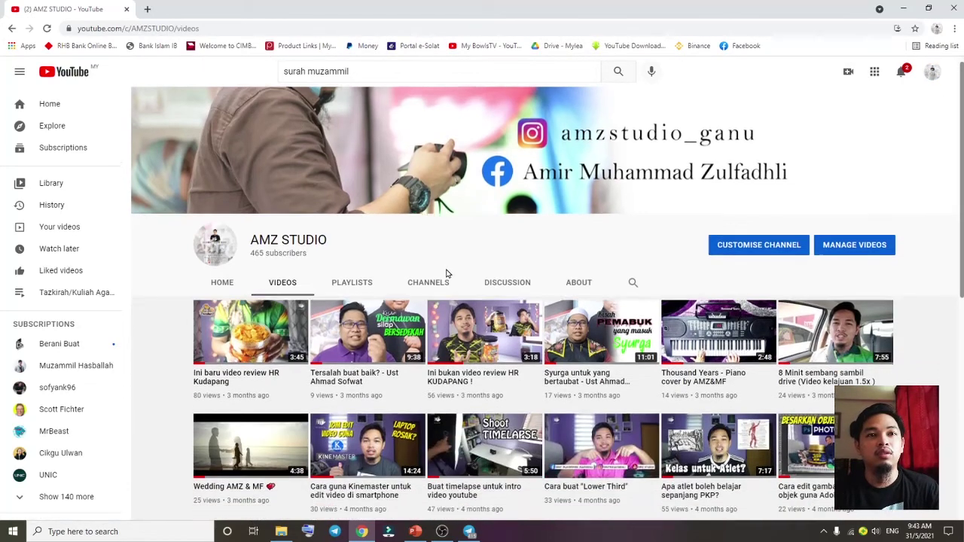
pyautogui.scroll(-2, 446, 273)
pyautogui.scroll(-4, 446, 273)
pyautogui.scroll(-1, 446, 273)
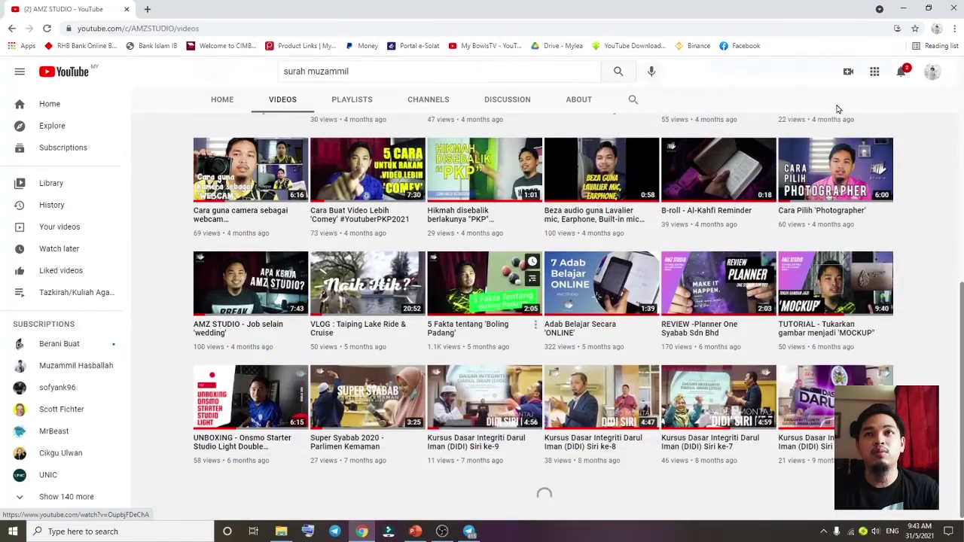
# Minimize the browser and OBS windows, then stop the recording to insert it on slide 1
pyautogui.click(903, 8)
pyautogui.click(903, 7)
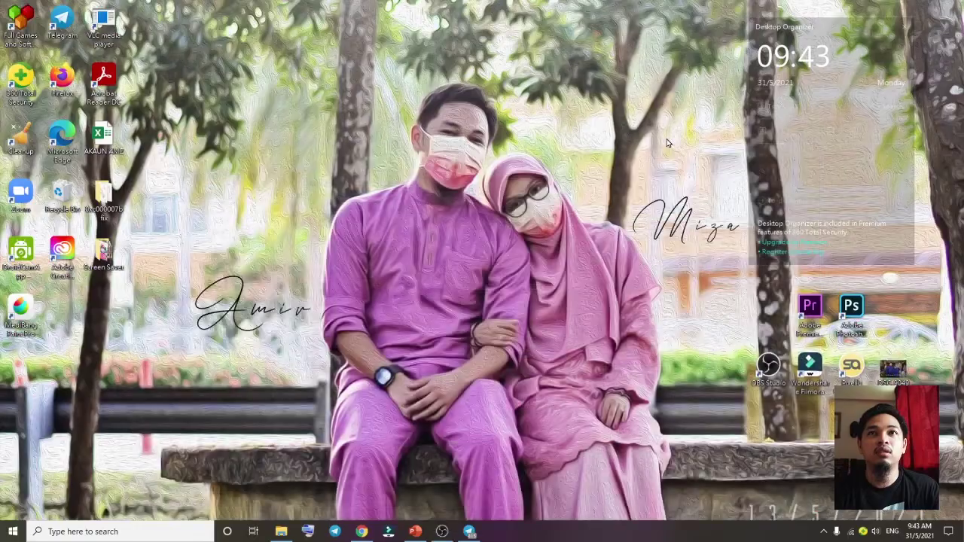
pyautogui.click(290, 525)
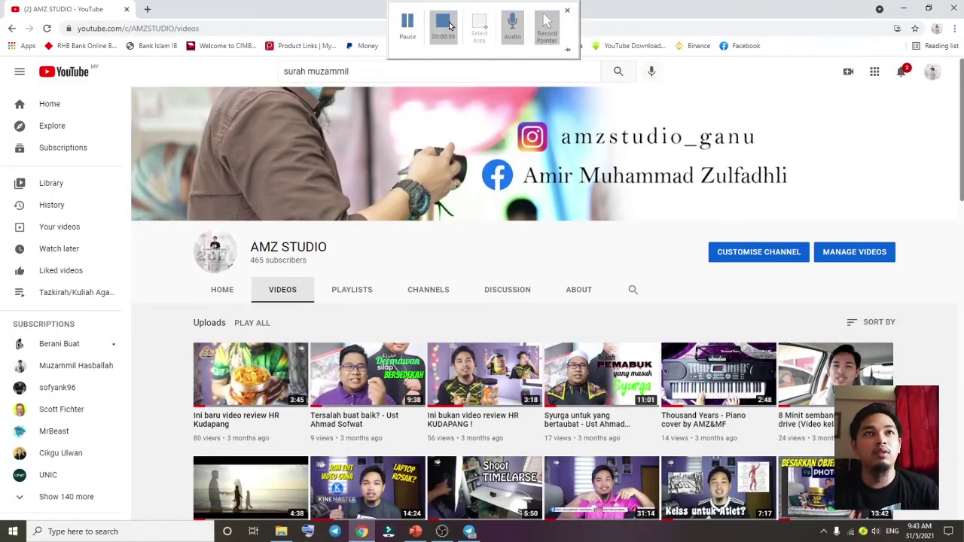
pyautogui.click(444, 24)
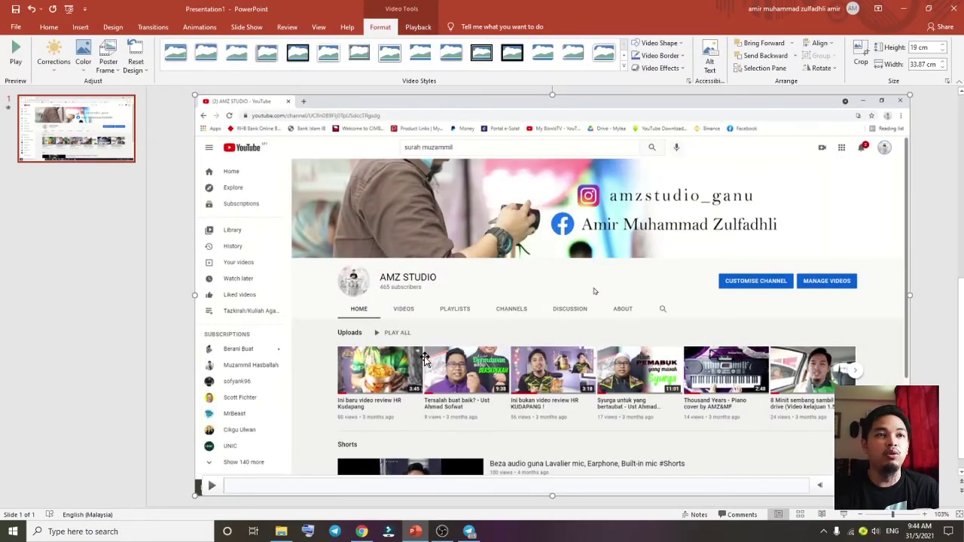
# Play the inserted clip on slide 1 for a few seconds, then pause it
pyautogui.click(213, 488)
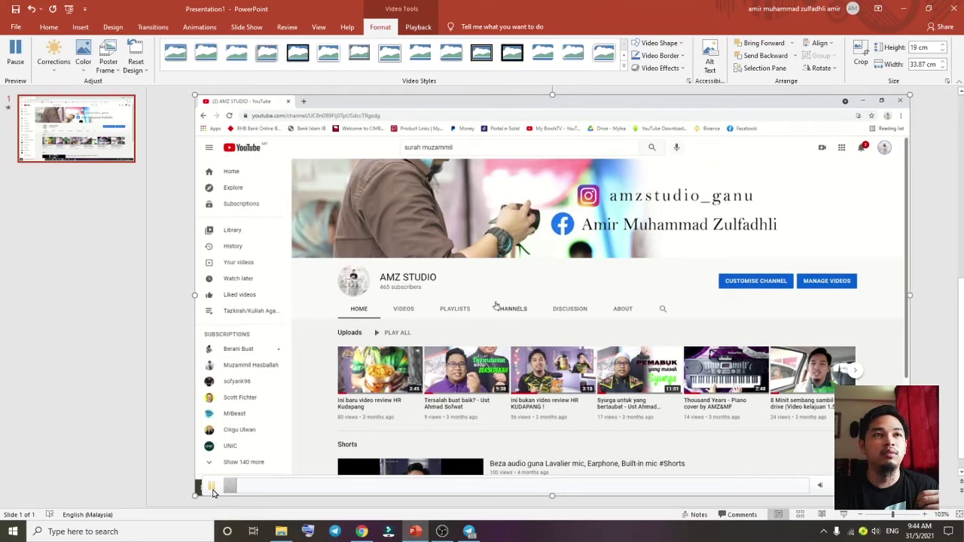
pyautogui.click(212, 488)
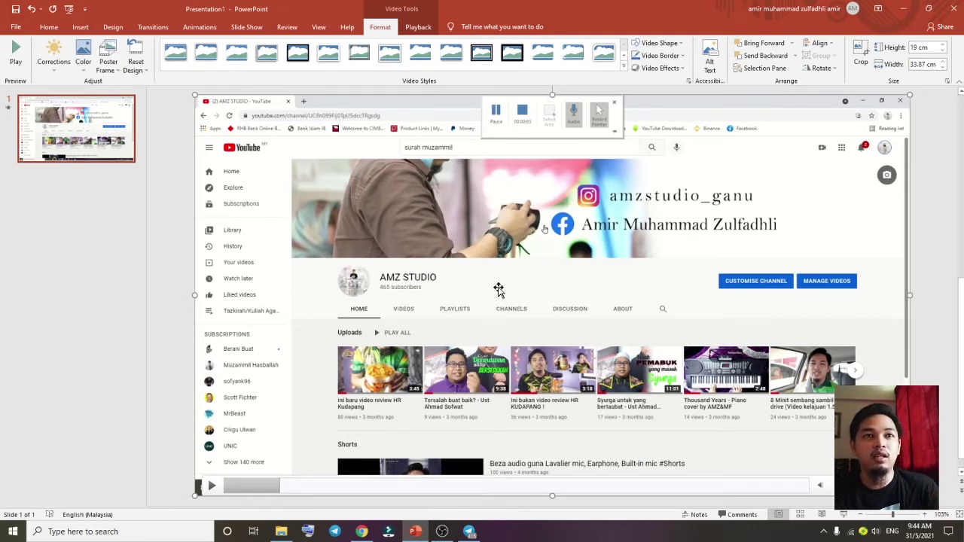
# Export the slide's video via Save Media as to Videos as 'screenrecord test'
pyautogui.rightClick(540, 269)
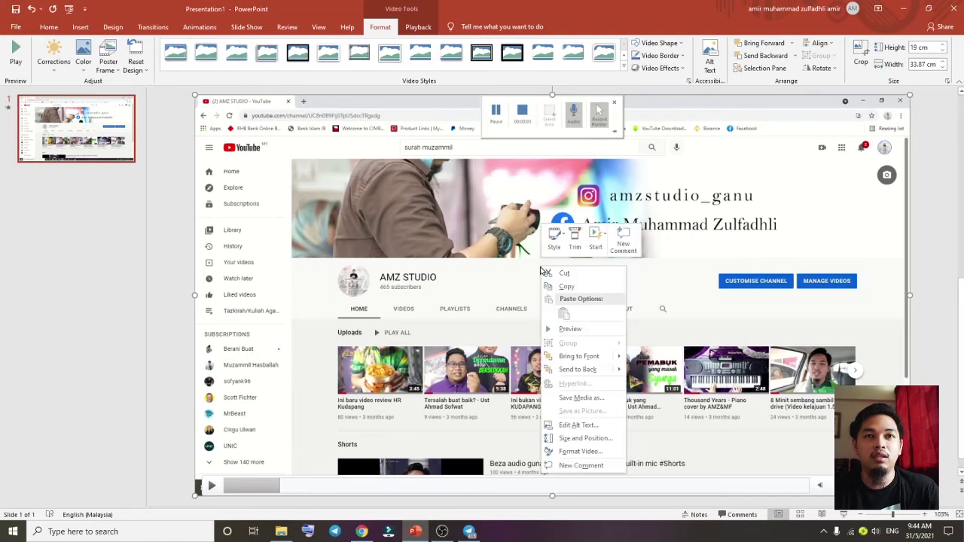
pyautogui.click(593, 400)
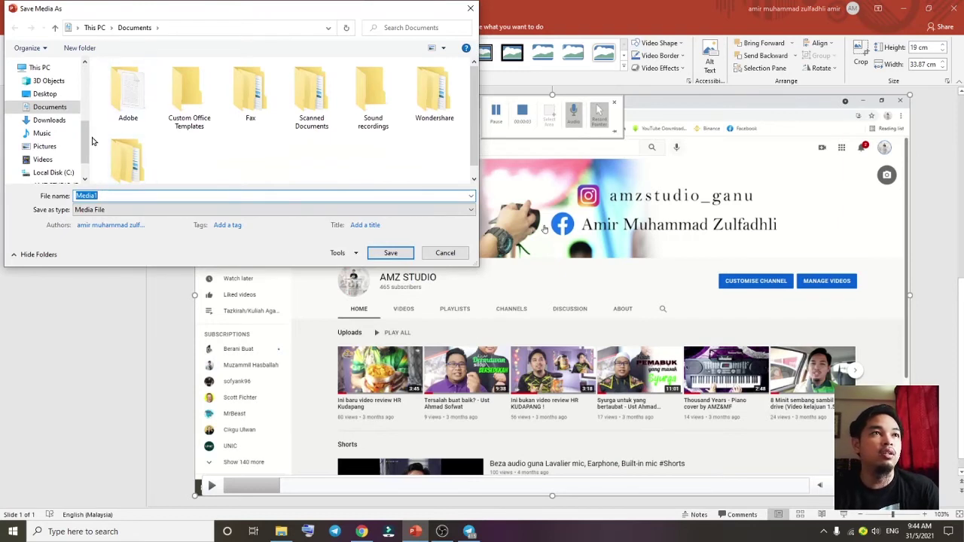
pyautogui.moveTo(53, 120)
pyautogui.click(63, 159)
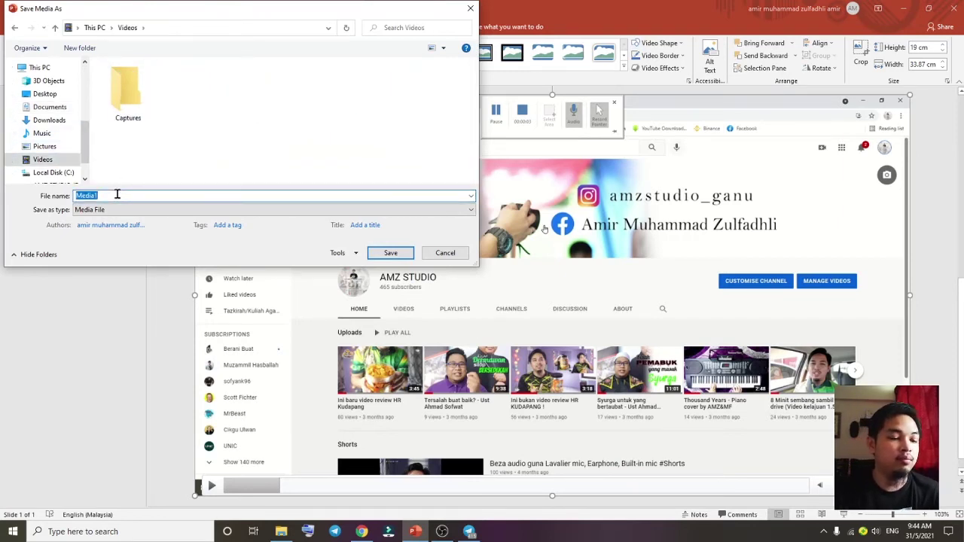
pyautogui.write('screcnre')
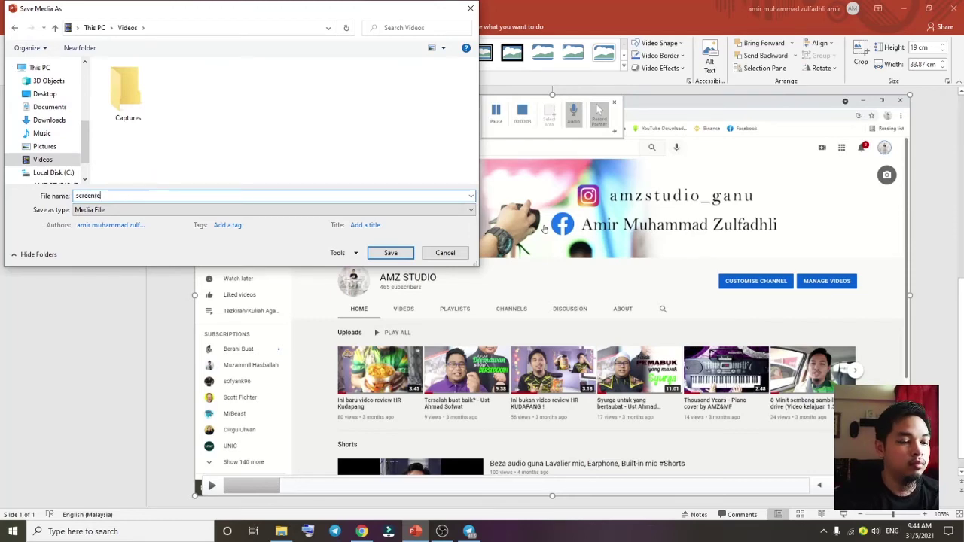
pyautogui.write('cord test')
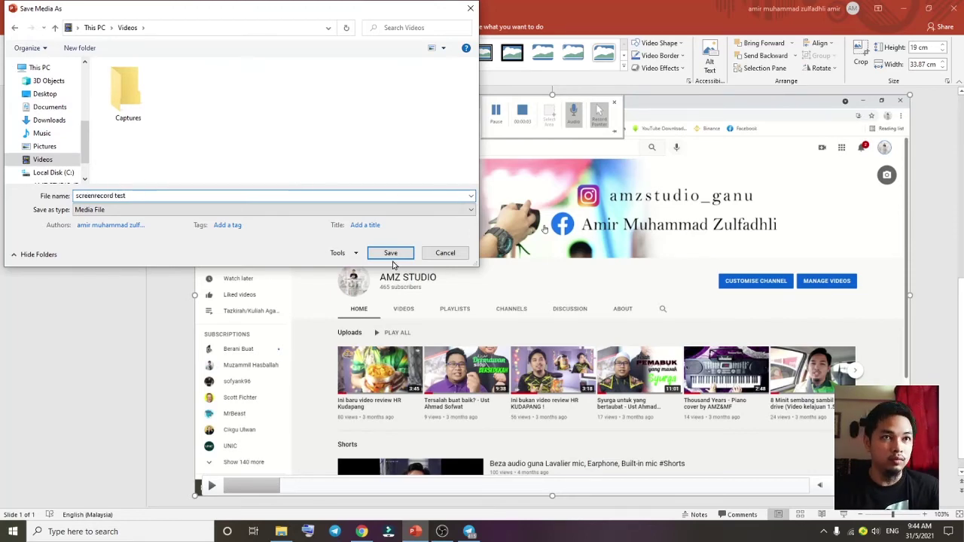
pyautogui.click(390, 253)
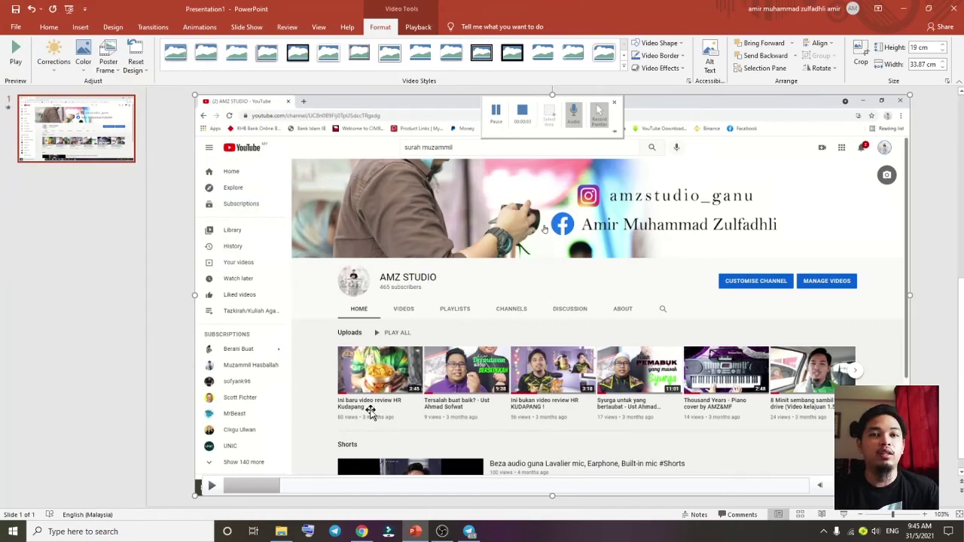
# Open Properties for 'screenrecord test' in Videos and view its Details tab showing 00:00:39 length
pyautogui.click(281, 531)
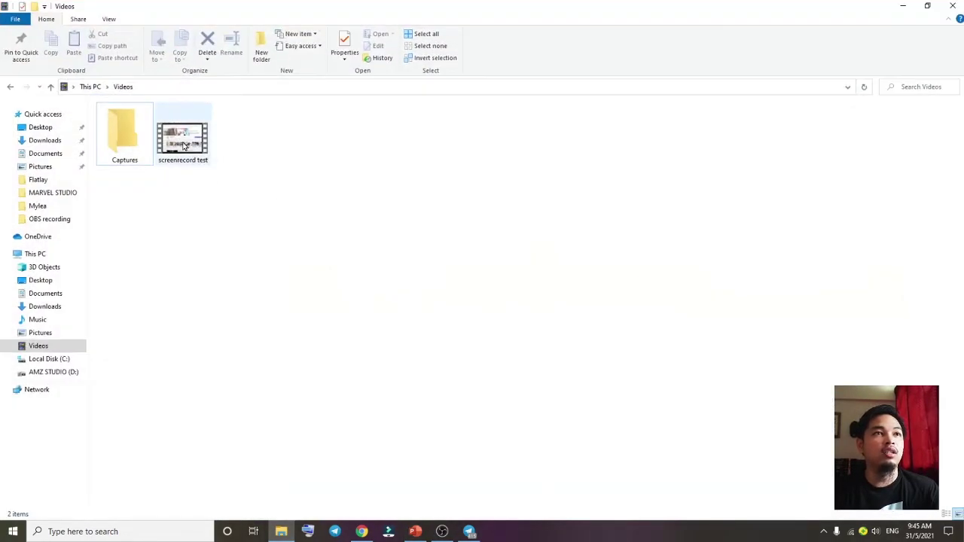
pyautogui.click(182, 140)
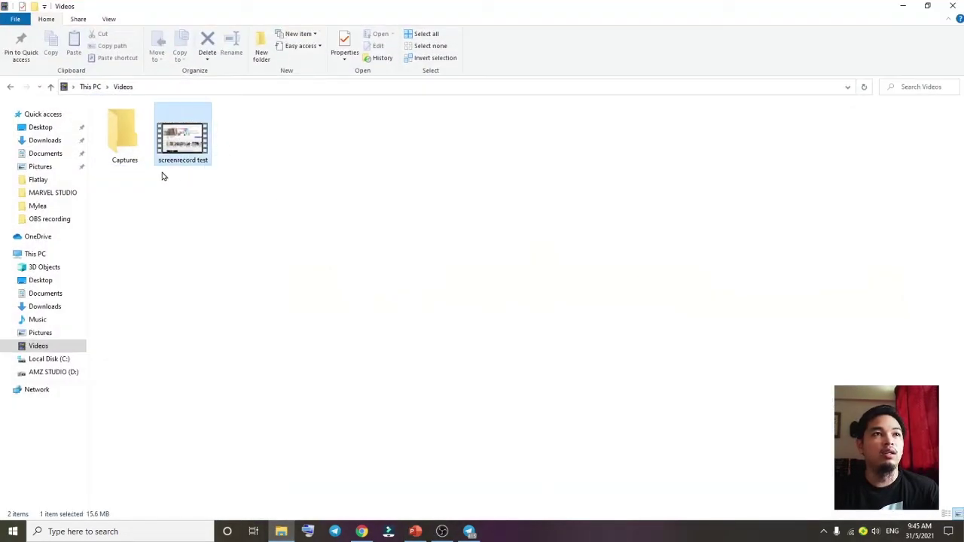
pyautogui.rightClick(193, 141)
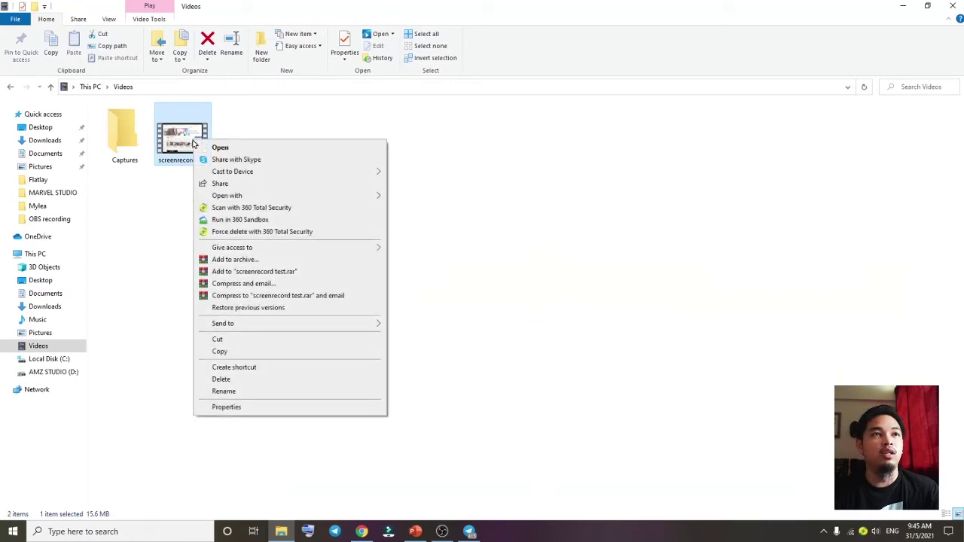
pyautogui.click(256, 407)
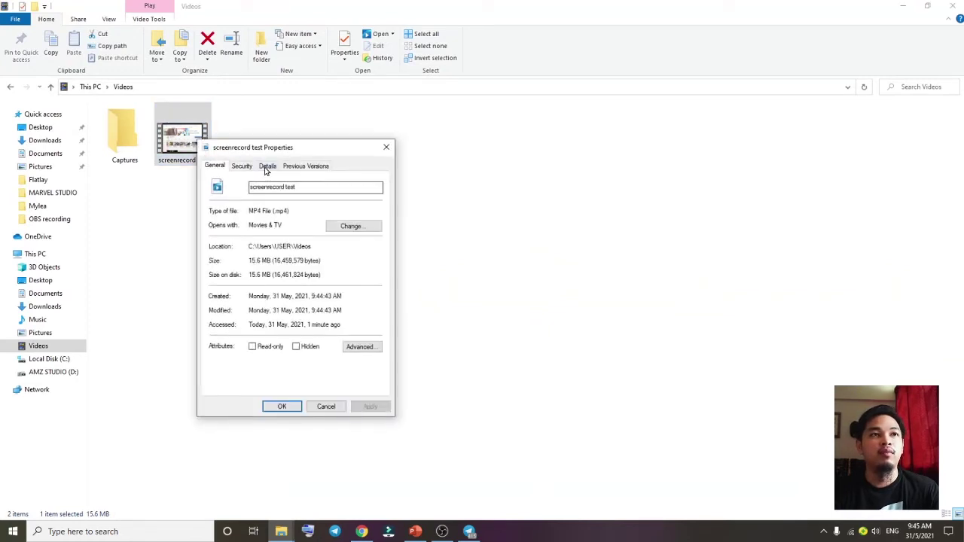
pyautogui.click(267, 166)
pyautogui.click(215, 166)
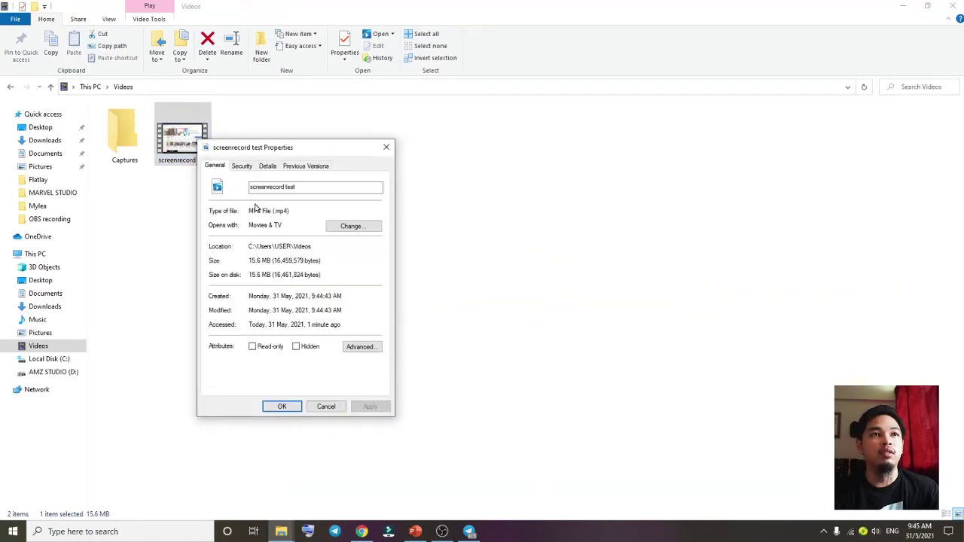
pyautogui.click(267, 167)
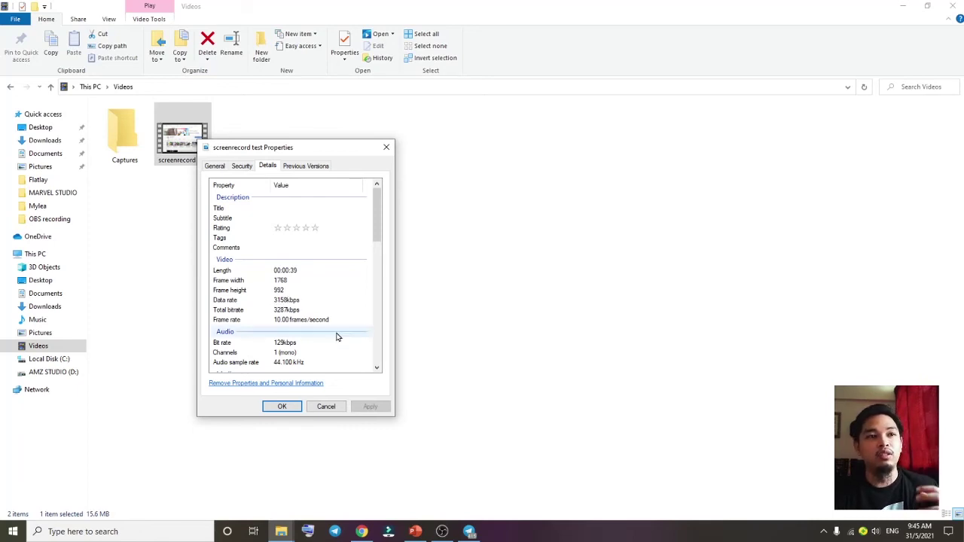
# Dismiss the 'screenrecord test' Properties dialog with OK
pyautogui.click(289, 407)
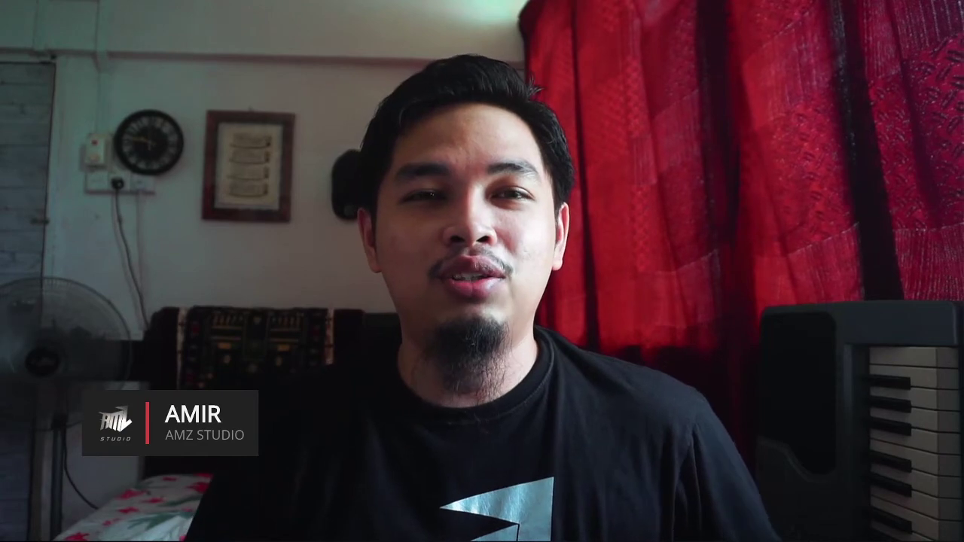